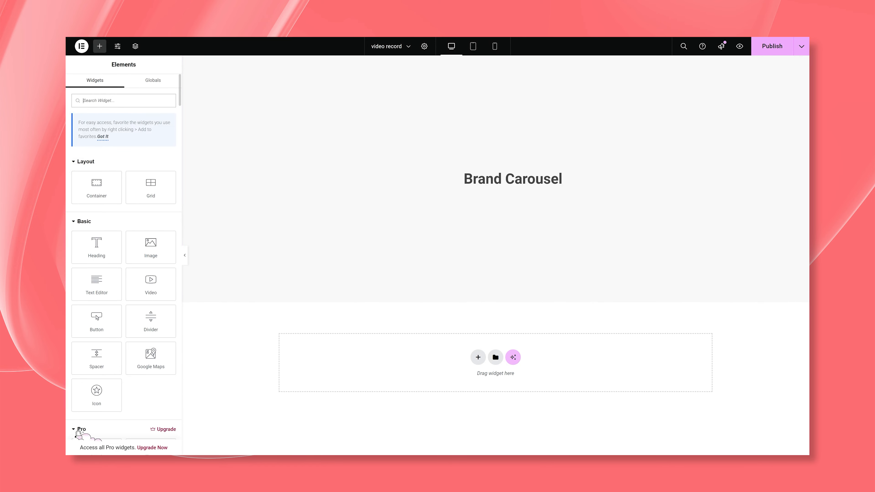
Place a Brand Carousel widget beneath the heading and remove brand items #8 and #7.
text(Bra)
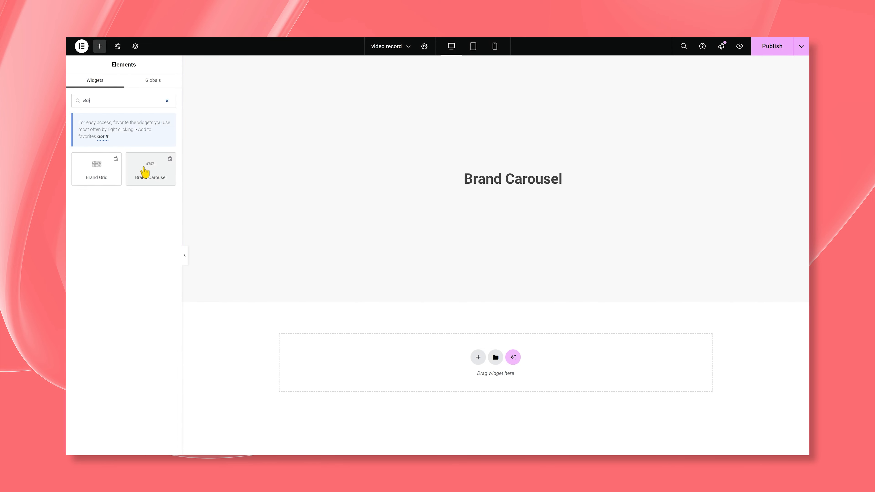
drag(142, 172, 494, 191)
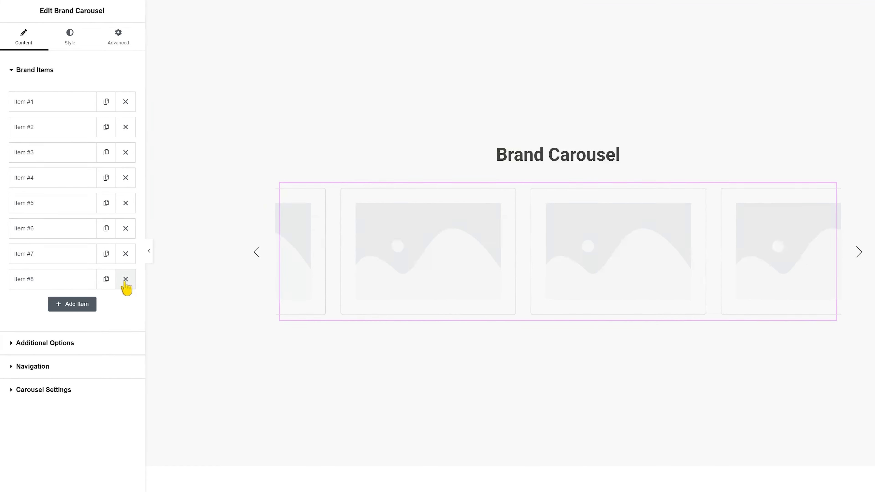
click(126, 279)
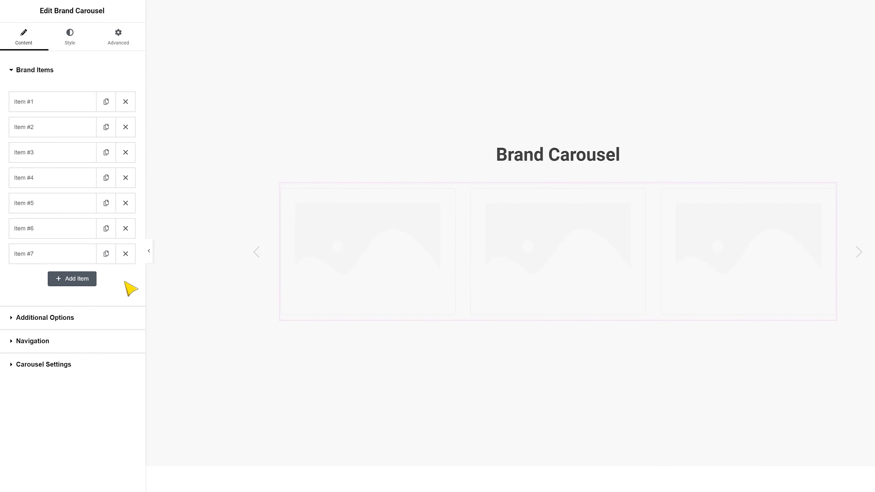
click(125, 254)
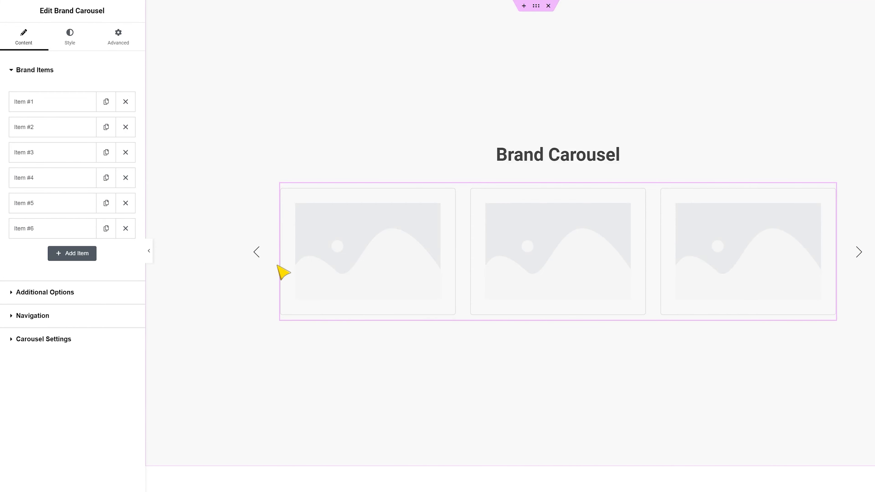
Set the brand image of Item #1 to the Hand Made logo, SK_brand-carousel-1.svg, from the media library.
click(65, 110)
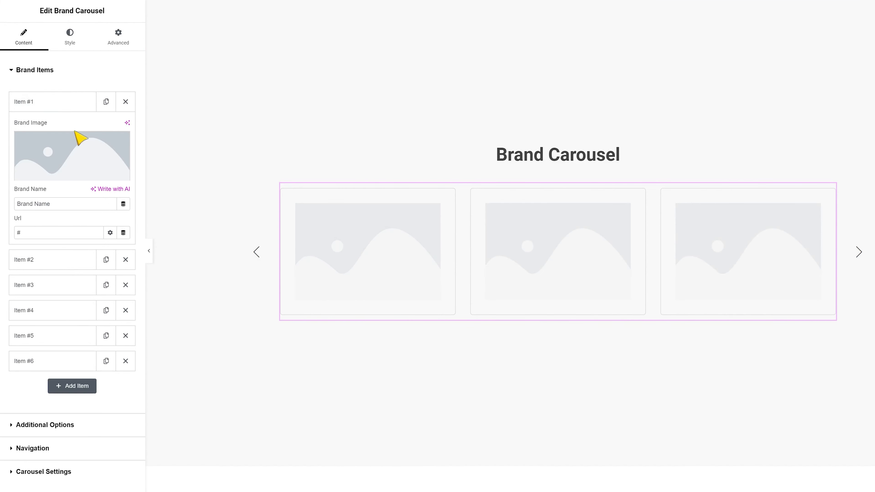
click(76, 154)
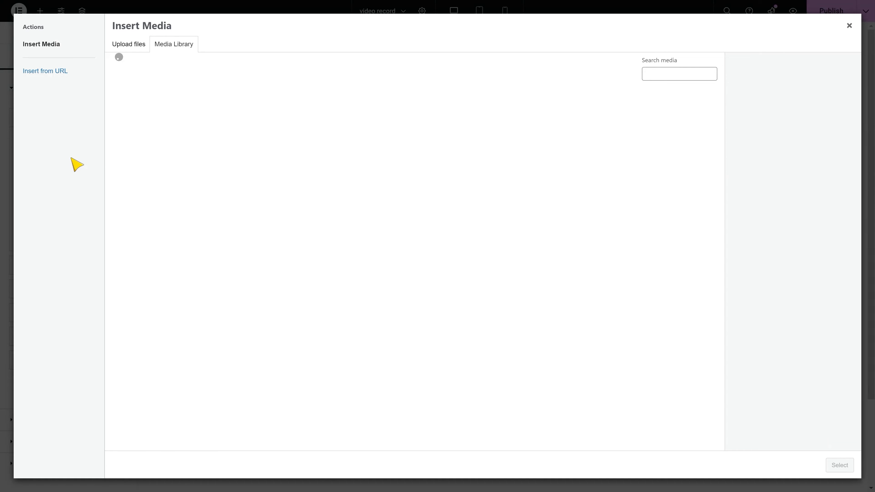
click(460, 137)
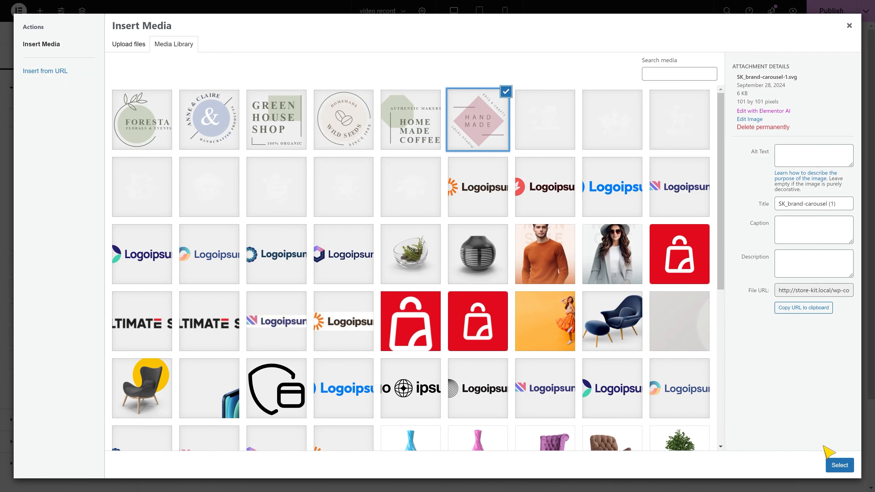
click(839, 465)
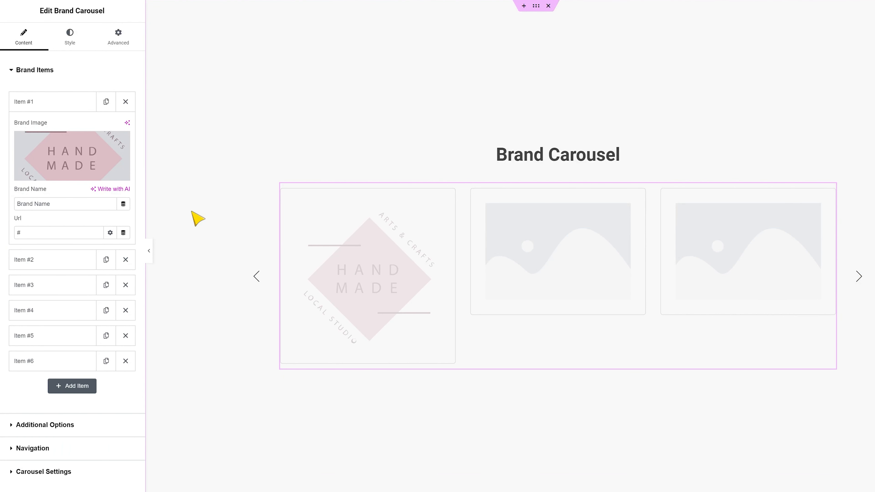
Set the brand image of Item #2 to the Home Made Coffee logo, SK_brand-carousel-2.svg, and open Item #3 for editing.
click(55, 104)
click(56, 127)
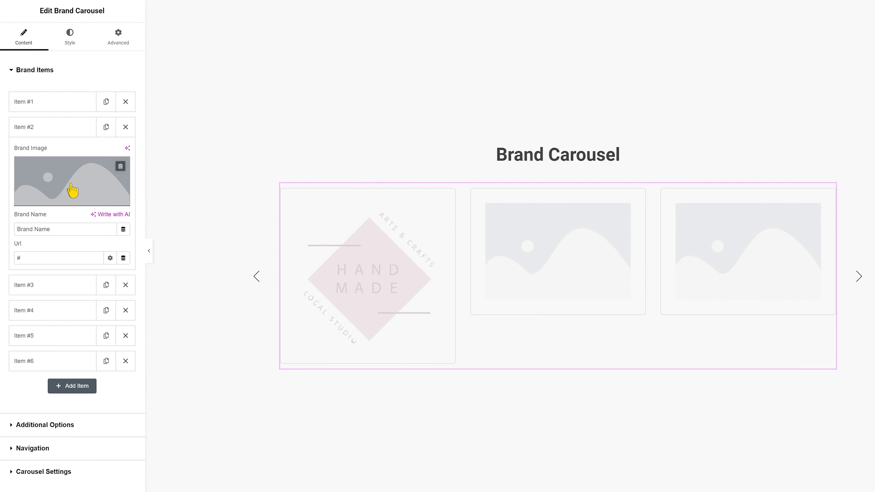
click(72, 191)
click(406, 127)
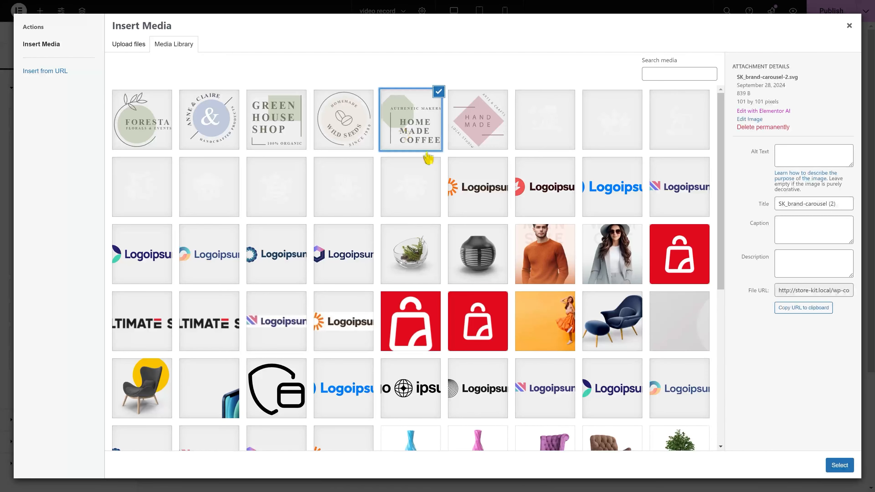
click(838, 468)
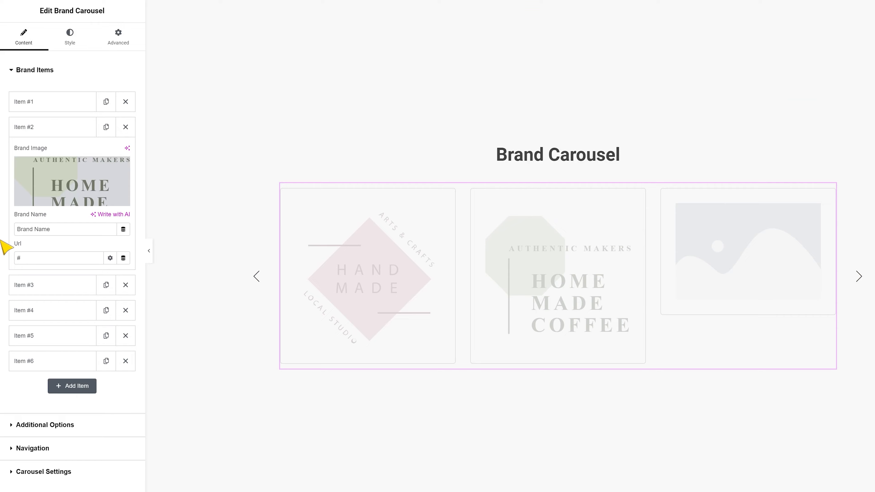
click(50, 132)
click(52, 159)
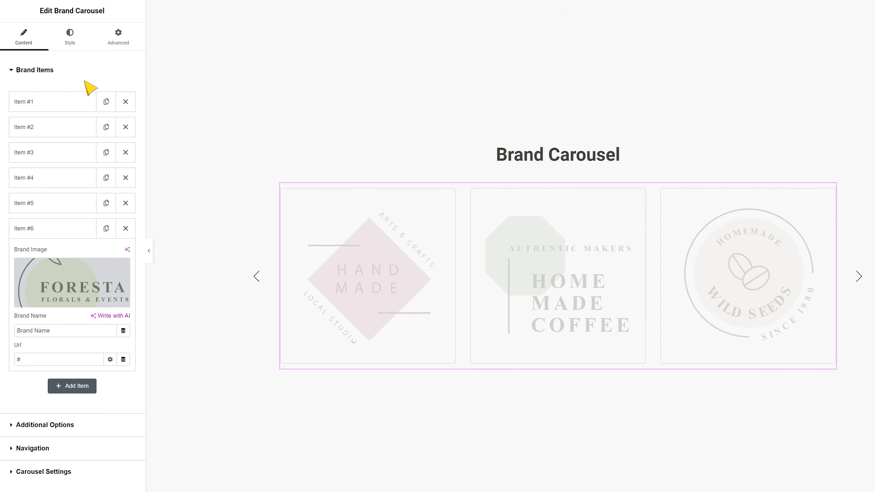
Style the carousel's brand images in the normal state with an opacity of 0.8 and a height of 170 px.
click(70, 50)
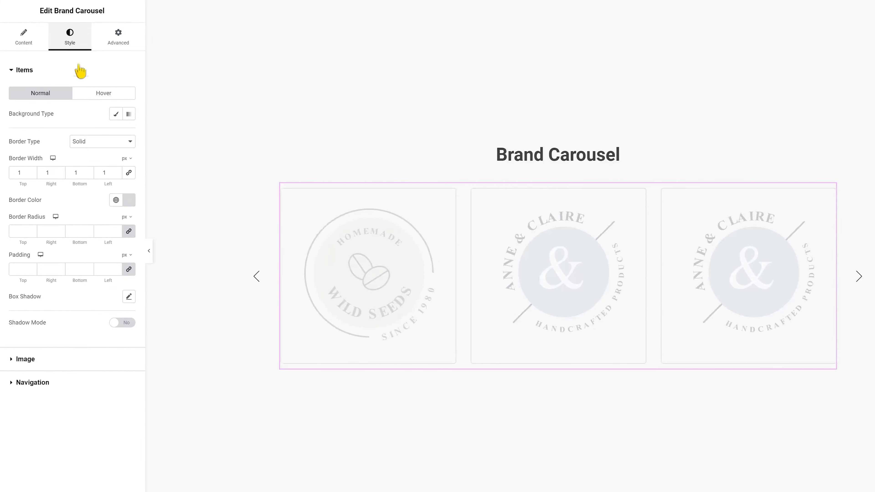
click(14, 360)
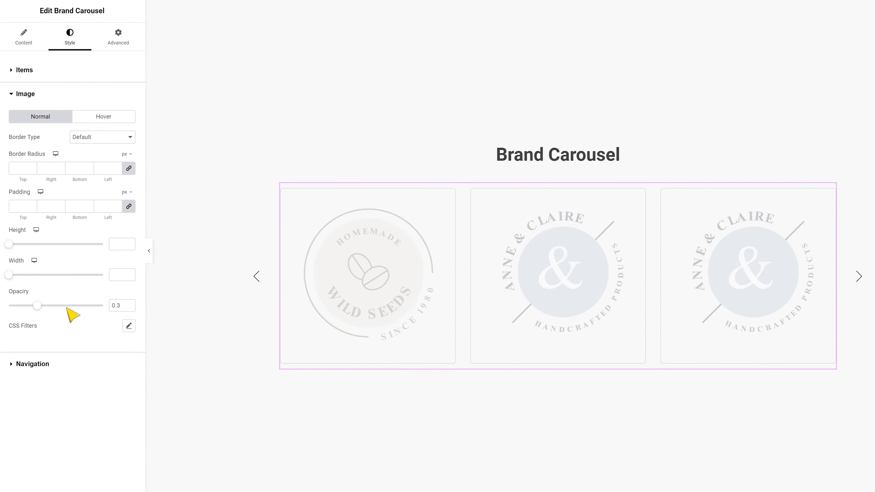
drag(37, 305, 84, 305)
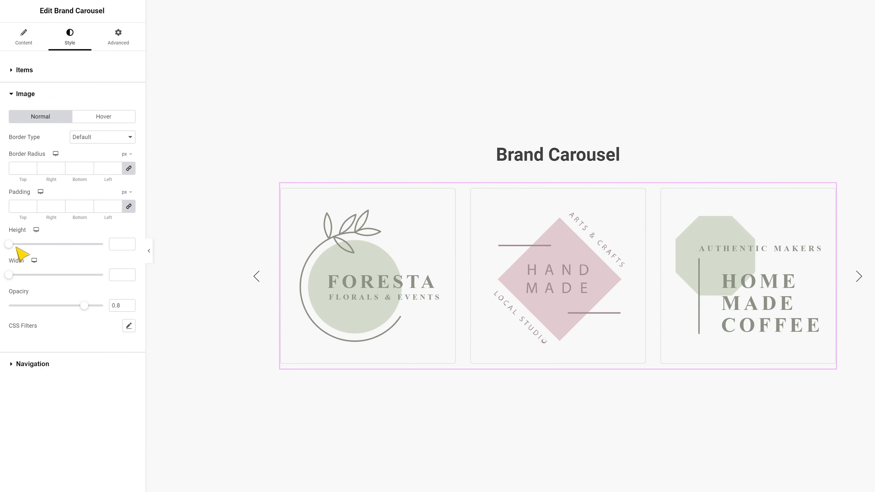
drag(14, 247, 40, 248)
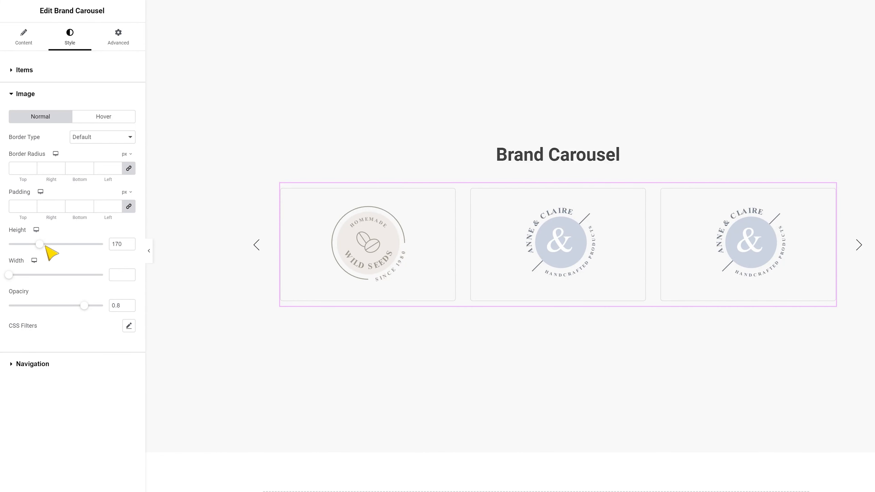
Set the carousel's number of columns to 4.
click(32, 43)
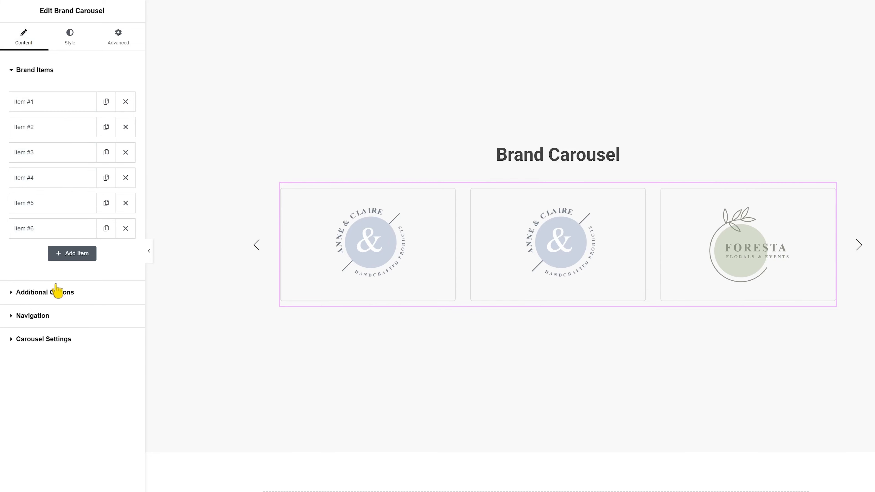
click(58, 296)
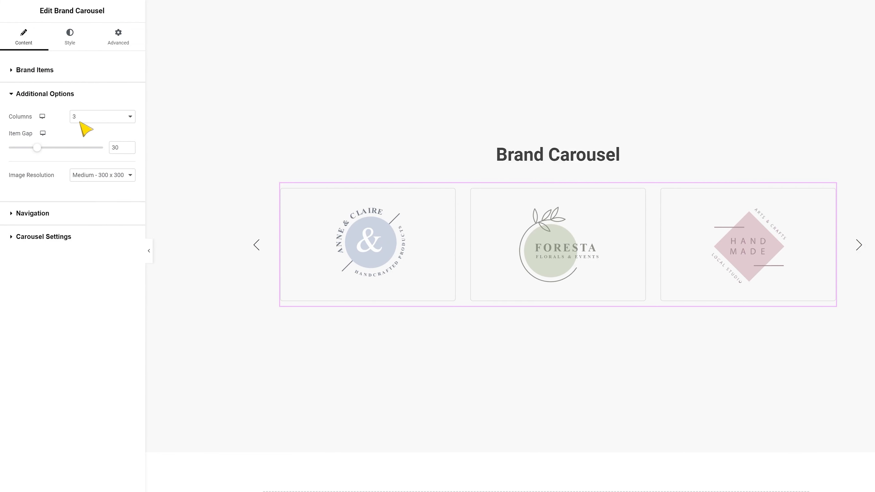
click(98, 121)
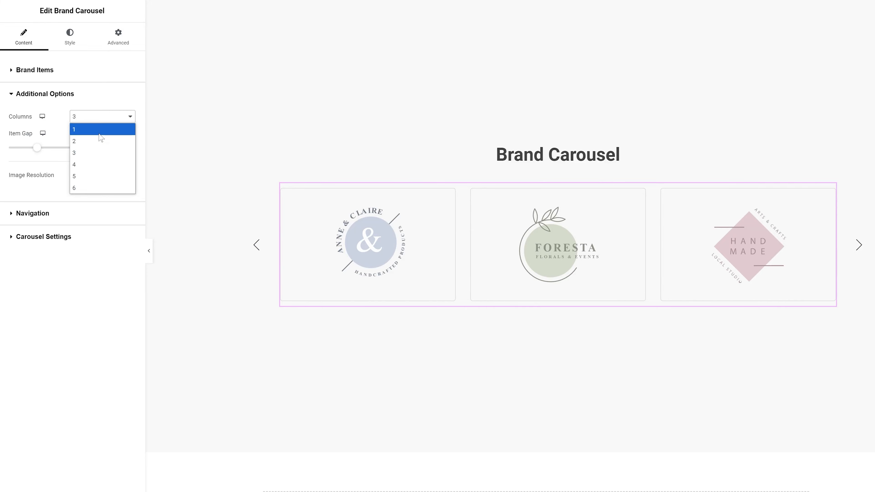
click(94, 166)
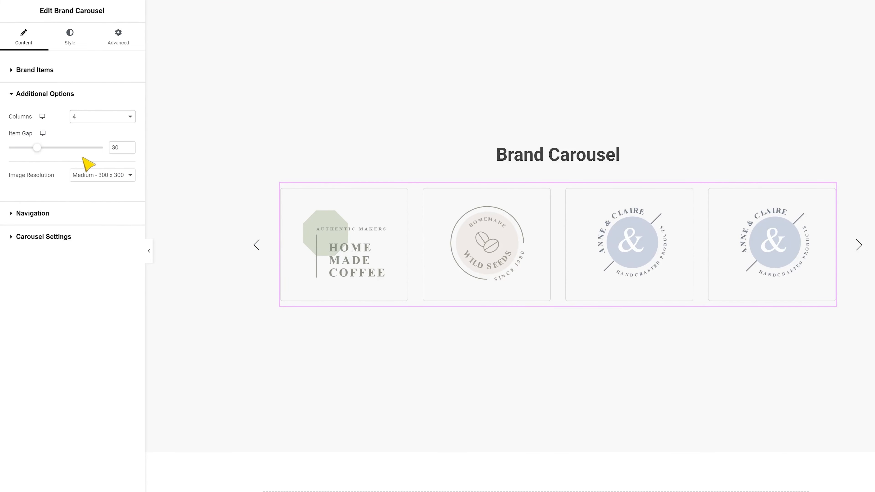
Switch the carousel's navigation to Dots and enable dynamic bullets.
click(48, 215)
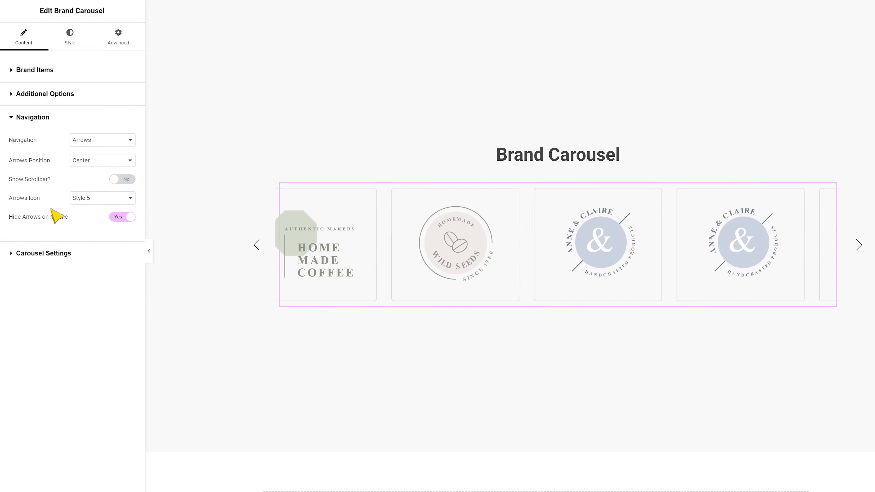
click(93, 143)
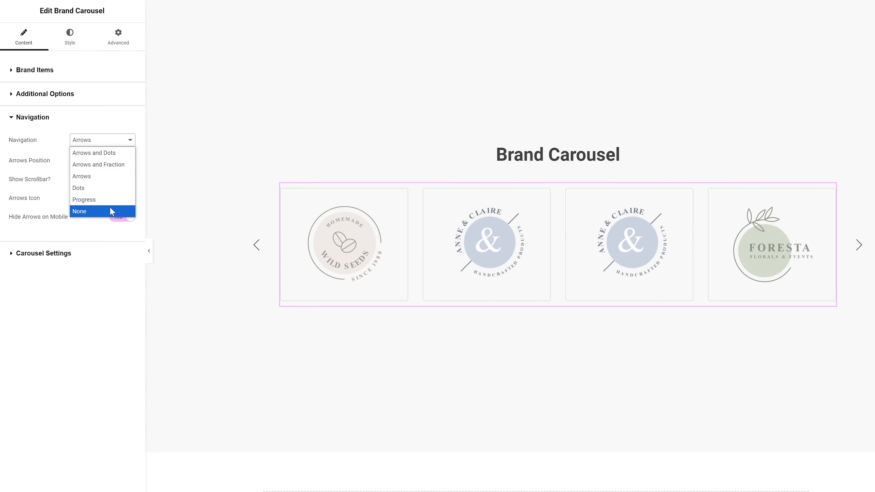
click(104, 190)
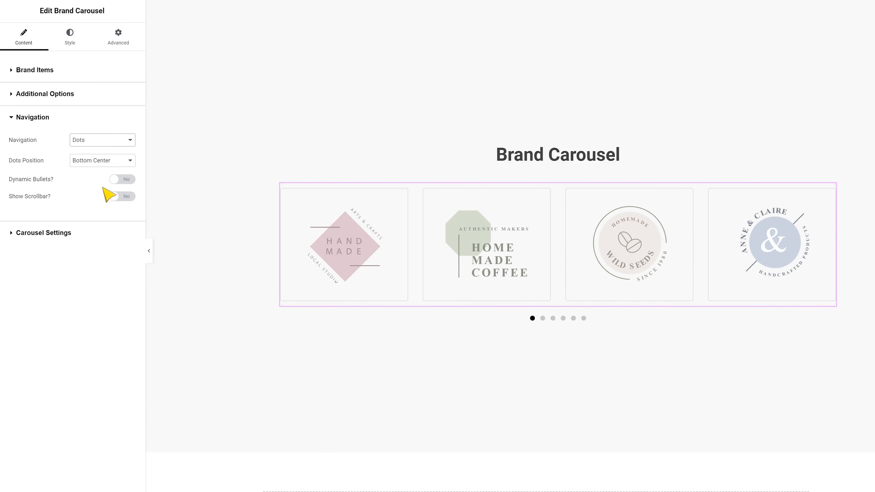
click(122, 183)
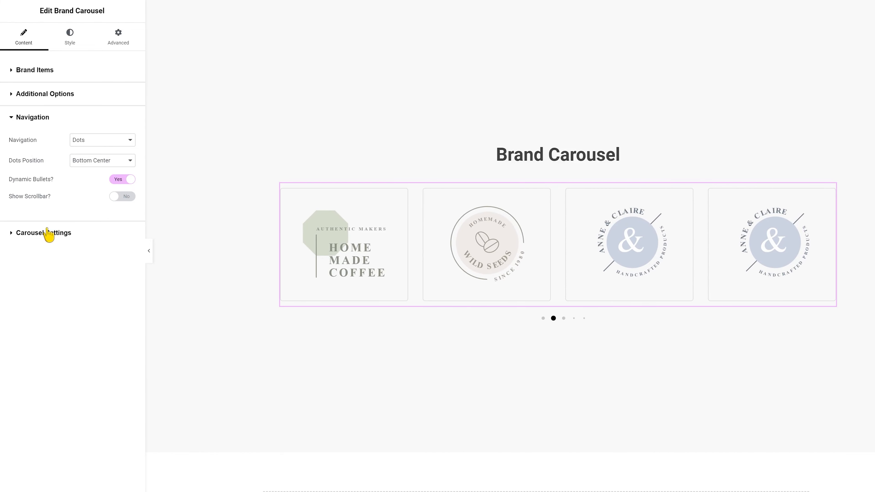
Check the available layouts in the carousel settings, keep Carousel, and enable Pause on Hover.
click(49, 233)
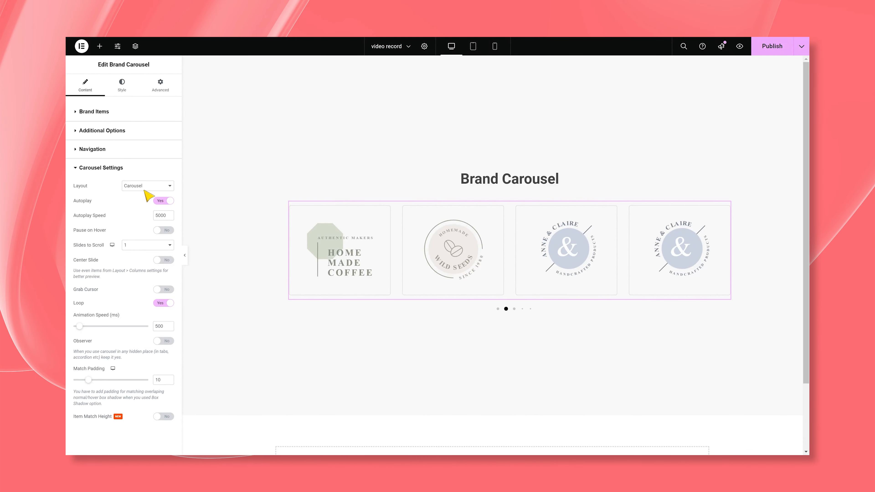
click(146, 187)
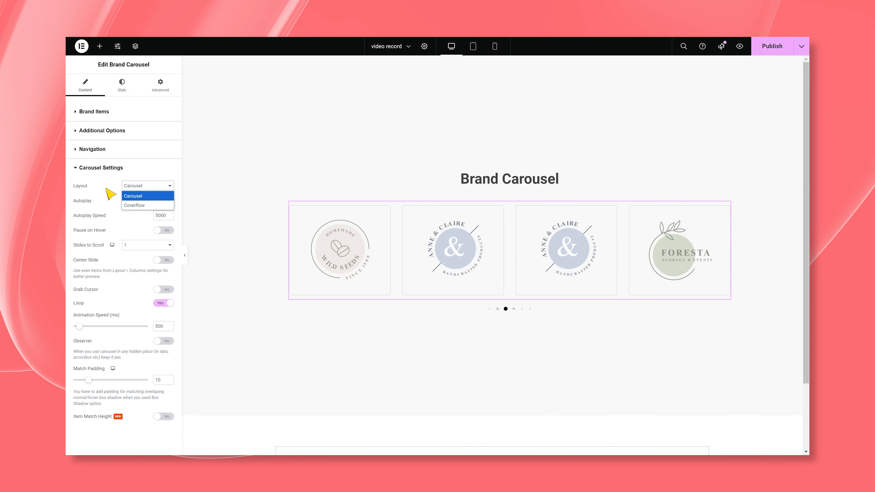
click(110, 194)
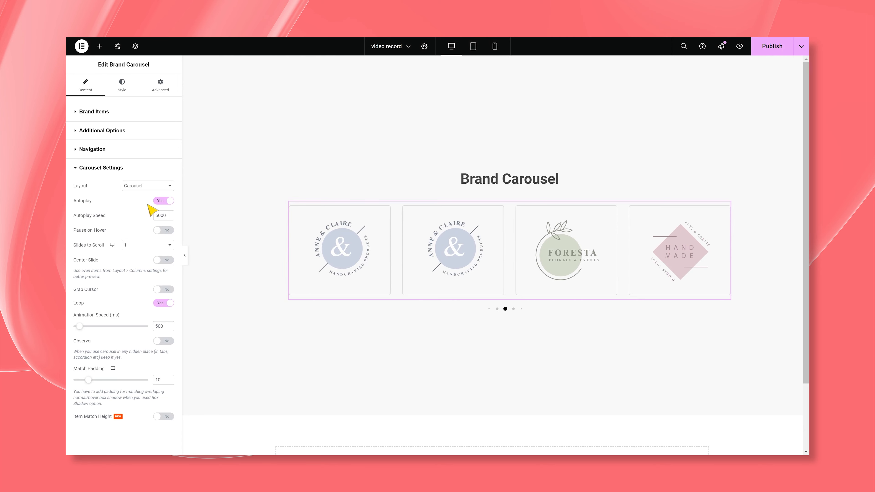
click(164, 231)
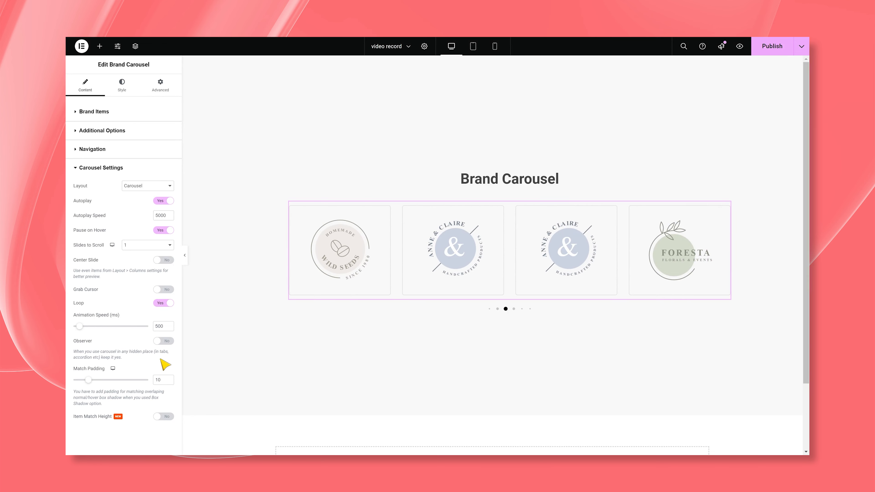
View the colour picker for the items' border, dismiss it, and set the items' border radius to 15 px on all corners.
click(122, 86)
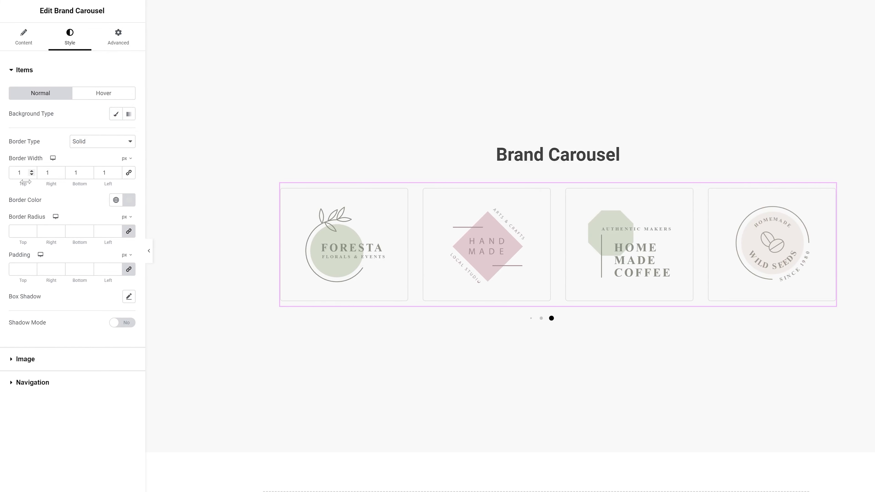
click(128, 201)
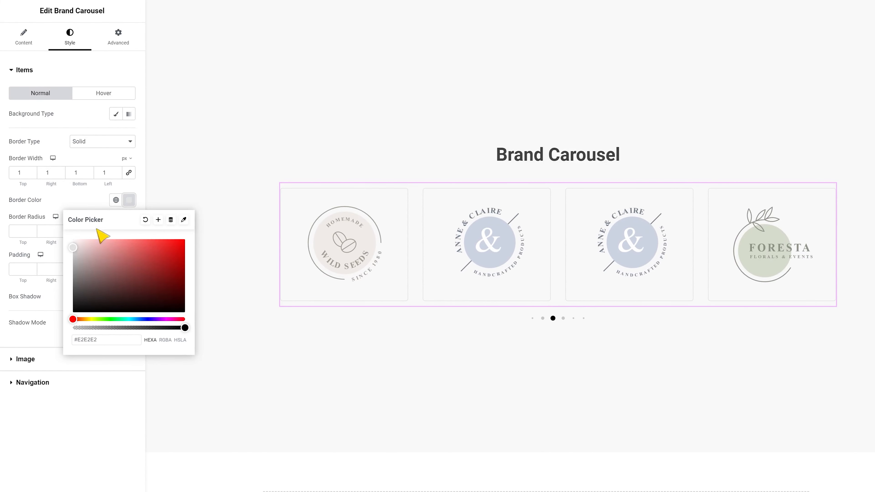
click(89, 203)
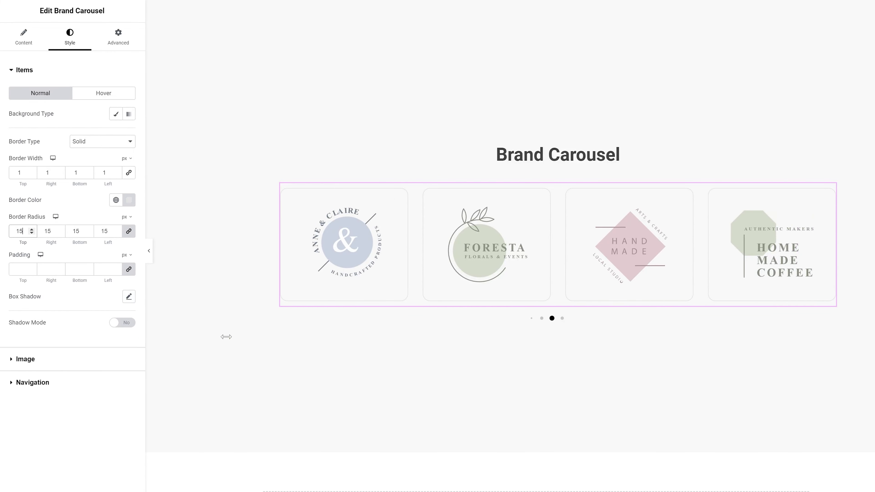
Examine the brand images' CSS filter options for the normal state and their hover state settings.
click(56, 362)
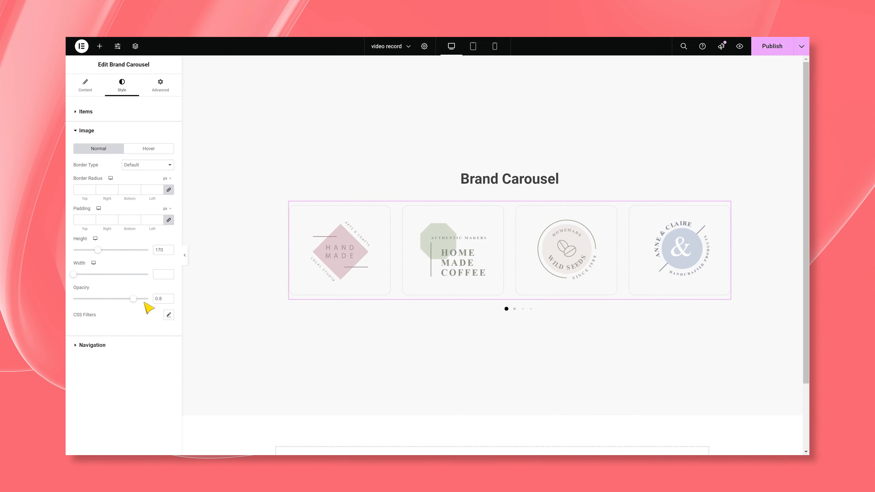
click(169, 317)
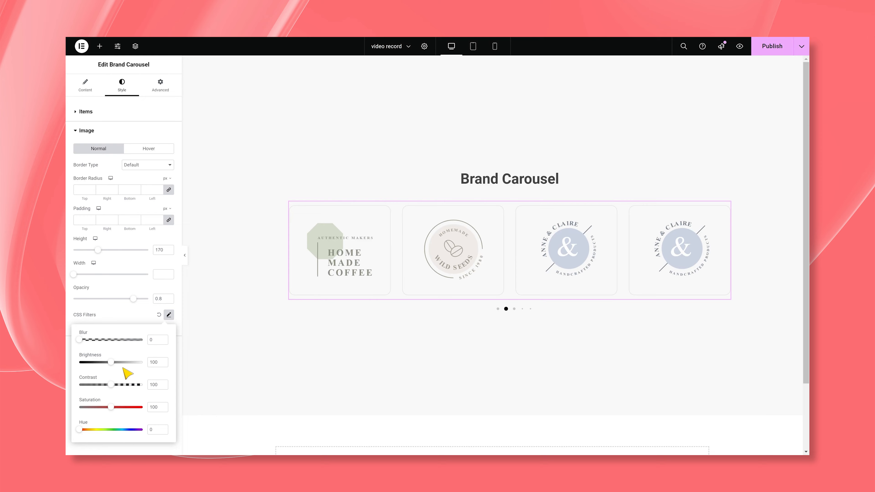
click(158, 314)
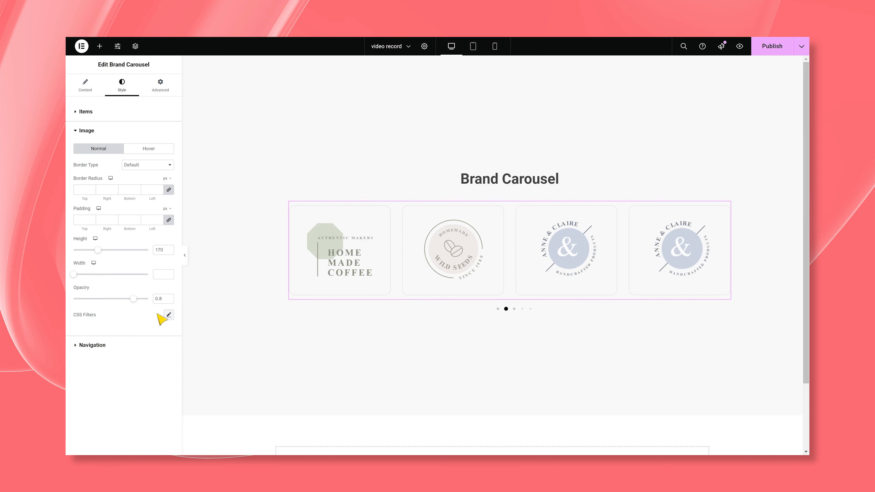
click(145, 150)
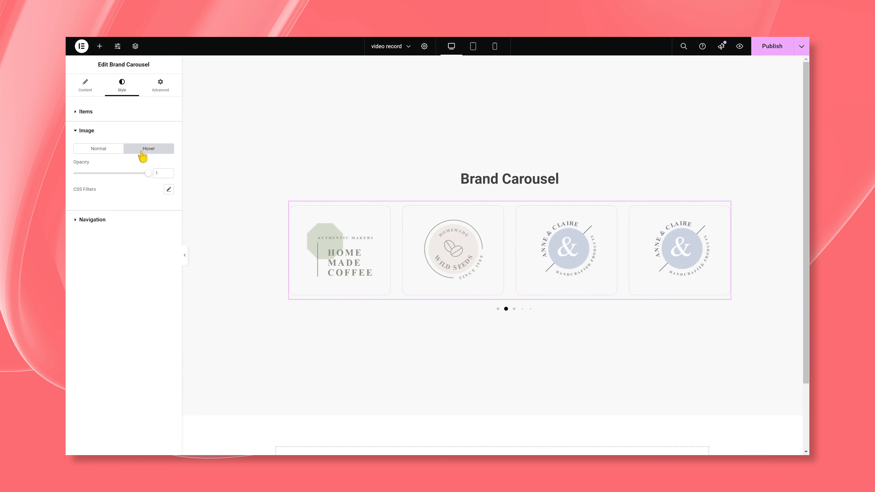
Lower the saturation in the brand images' hover CSS filters to near the minimum, and return to the normal state settings.
click(168, 190)
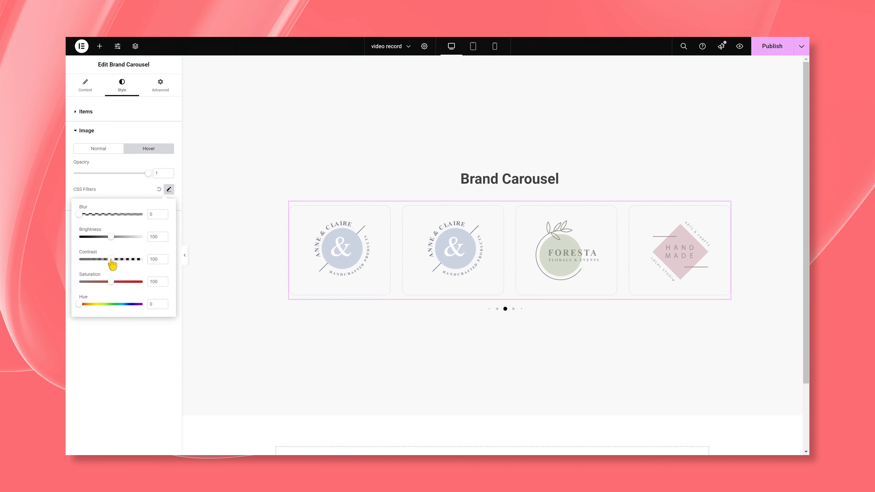
drag(111, 282, 82, 282)
click(134, 196)
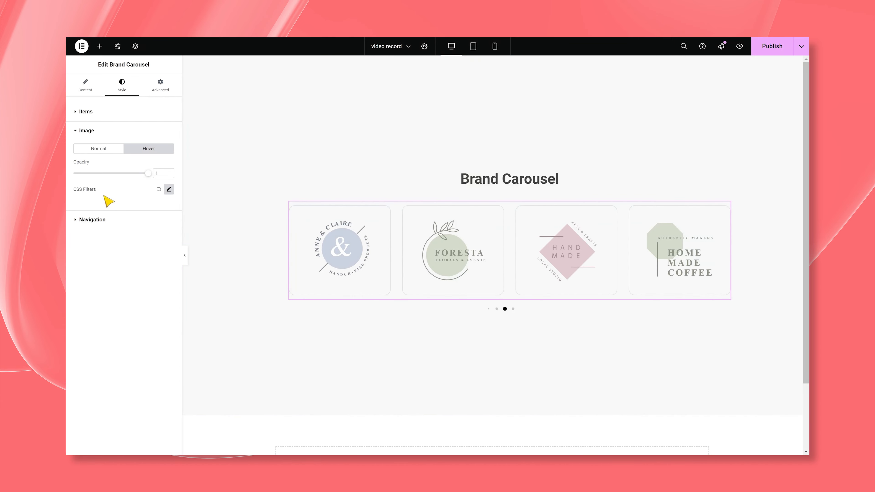
click(98, 150)
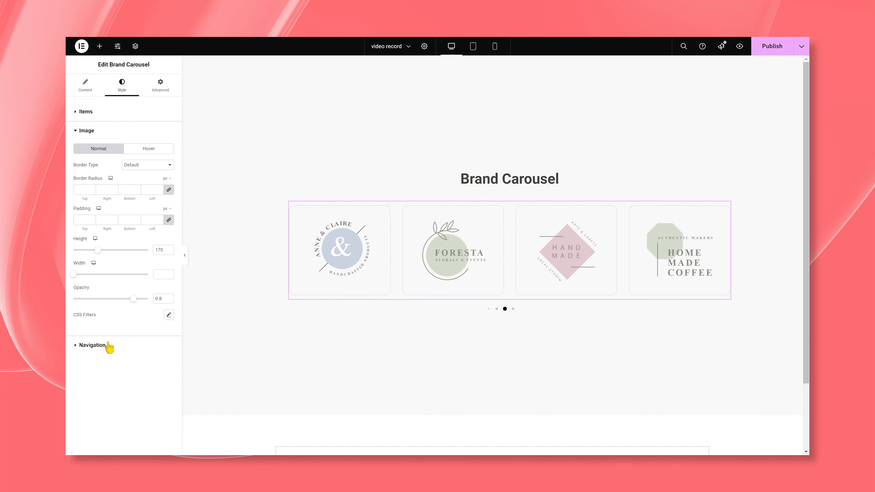
Set the colour of the carousel's navigation dots to mid-grey #797979.
click(93, 345)
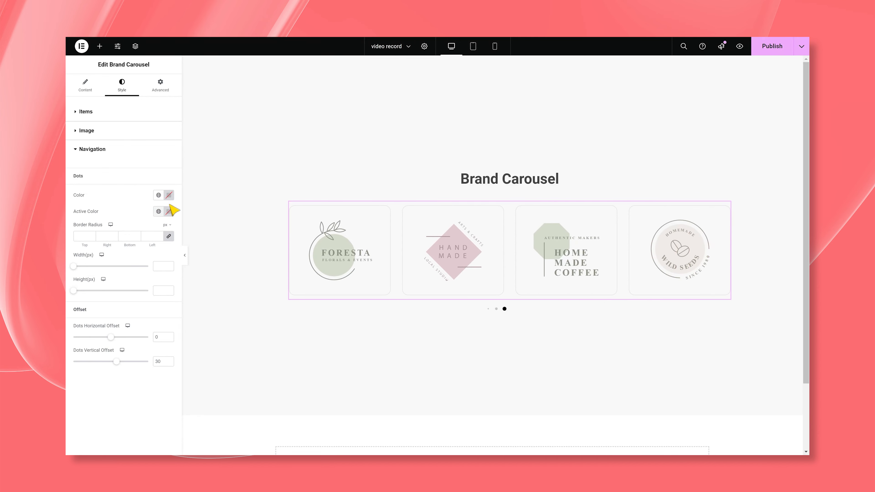
click(168, 195)
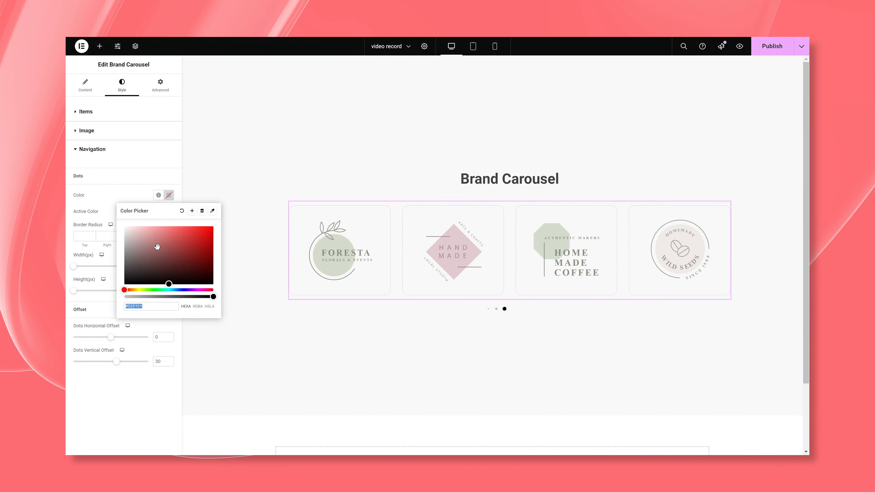
click(121, 242)
drag(121, 242, 114, 258)
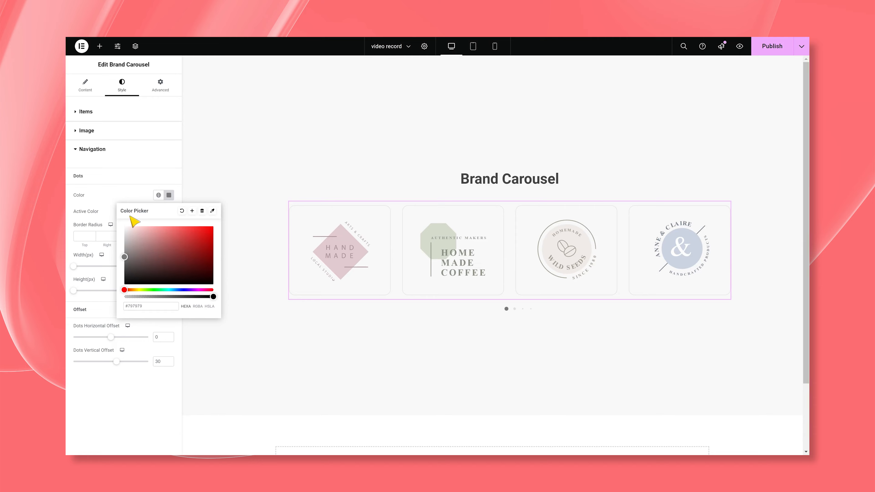
click(136, 200)
Set the active colour of the navigation dots to black and publish the page.
click(169, 212)
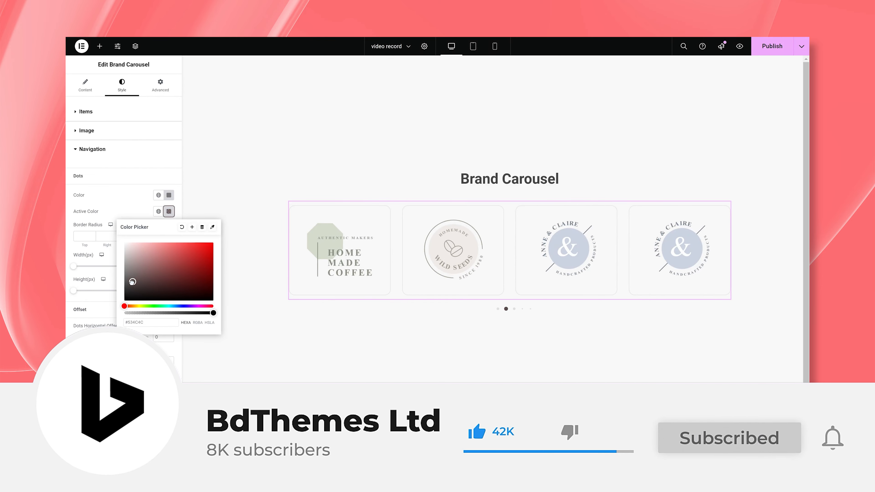
click(137, 212)
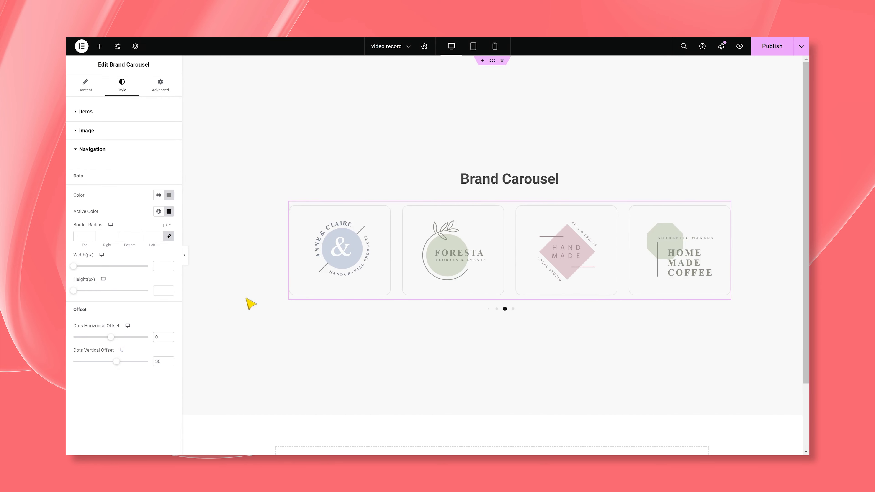
click(767, 50)
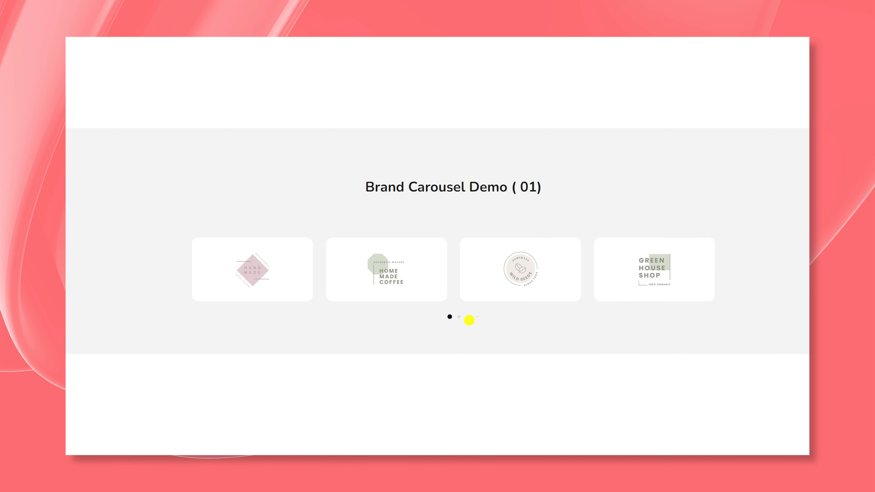
Browse the brand logos in Brand Carousel Demo (01) using its pagination dots.
click(459, 316)
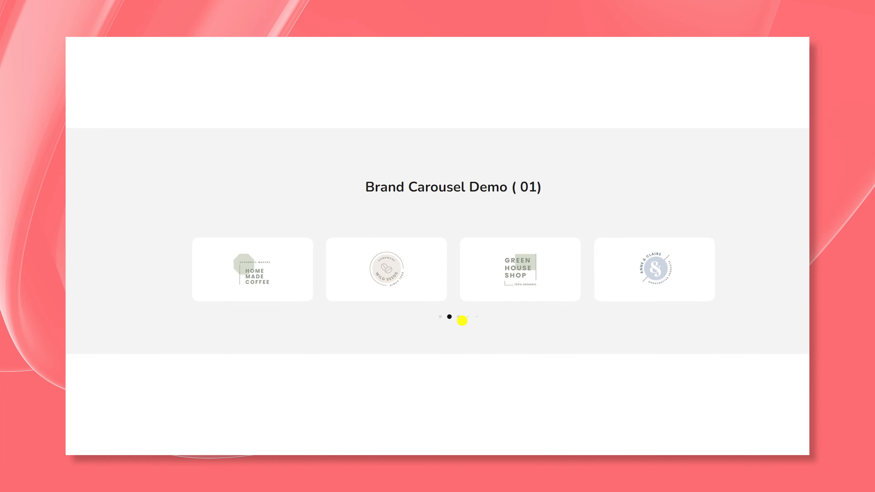
click(458, 317)
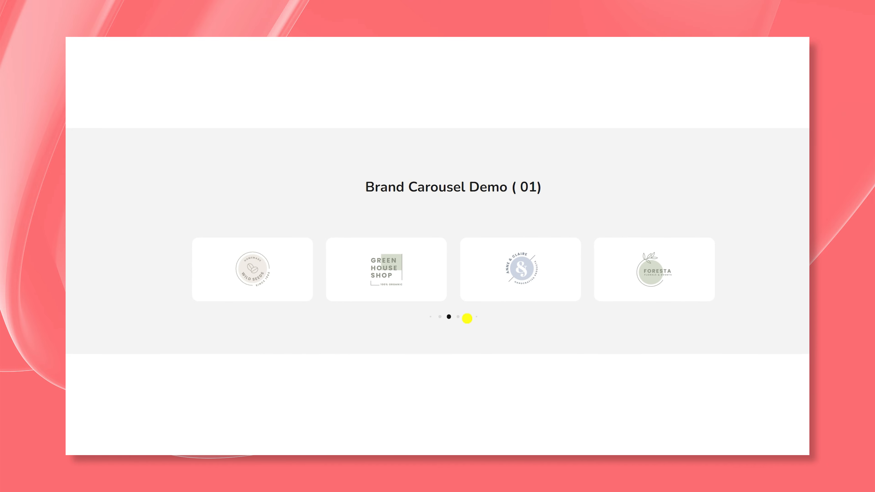
click(468, 317)
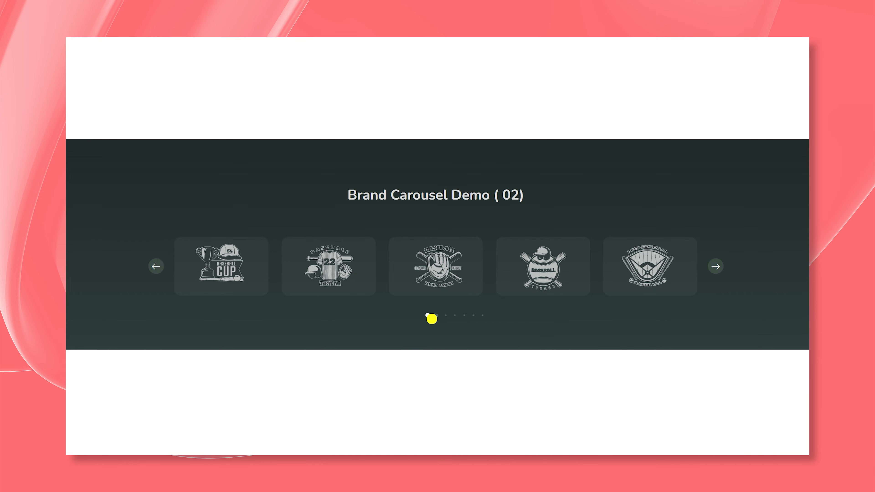
Advance through the logos in Brand Carousel Demo (02) with its navigation arrows and go back one slide.
click(717, 266)
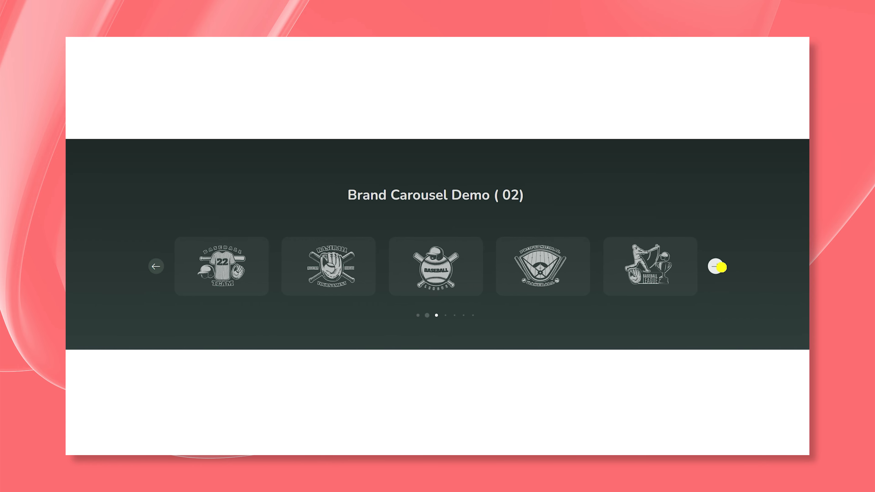
click(717, 266)
click(716, 266)
click(716, 267)
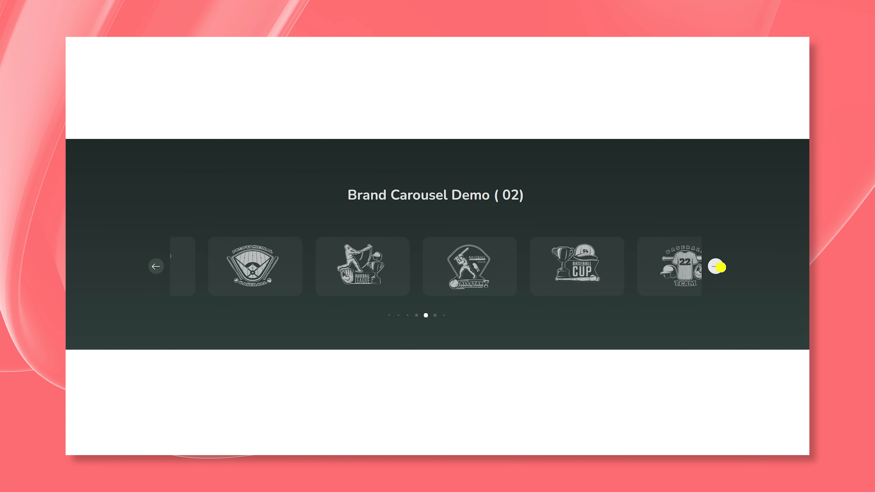
click(156, 267)
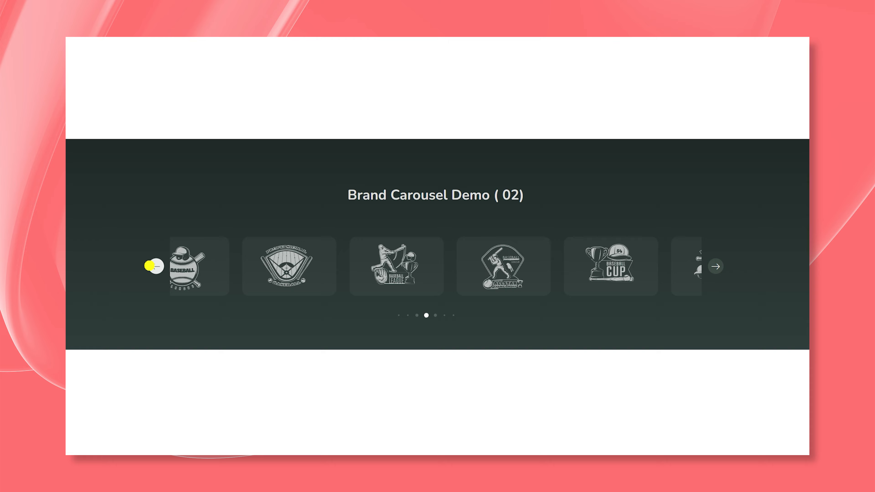